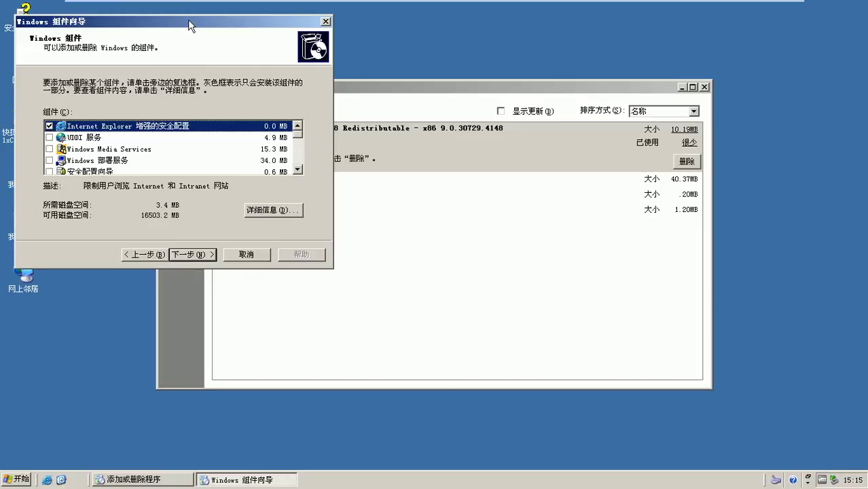
Step: Select the 终端服务器 (Terminal Server) Windows component for installation and accept keeping the Internet Explorer enhanced security configuration
left_click_drag(188, 24, 451, 35)
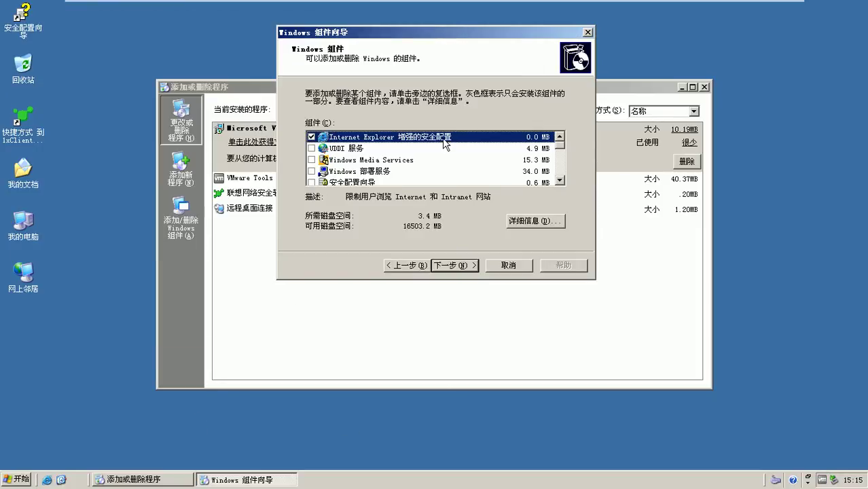
left_click_drag(561, 146, 561, 182)
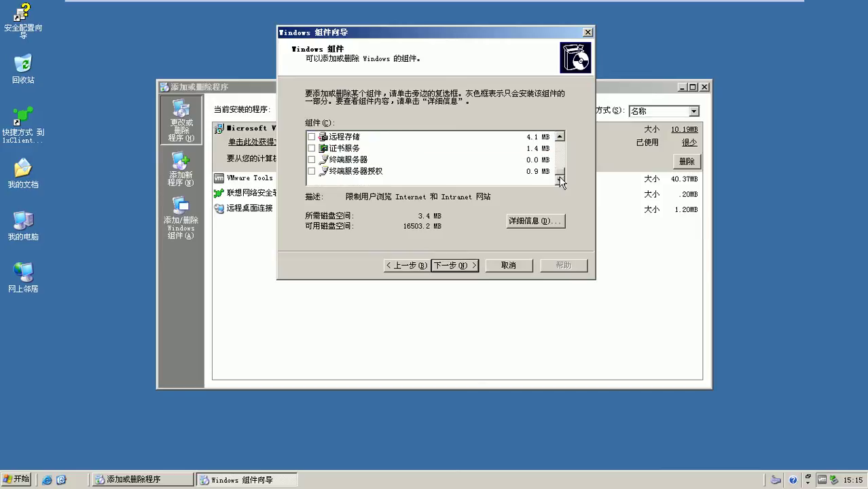
left_click(313, 160)
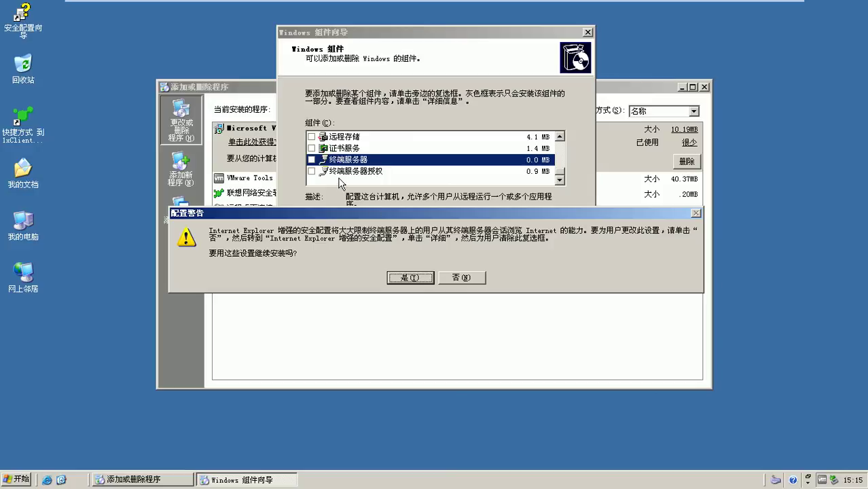
left_click(411, 278)
left_click(460, 267)
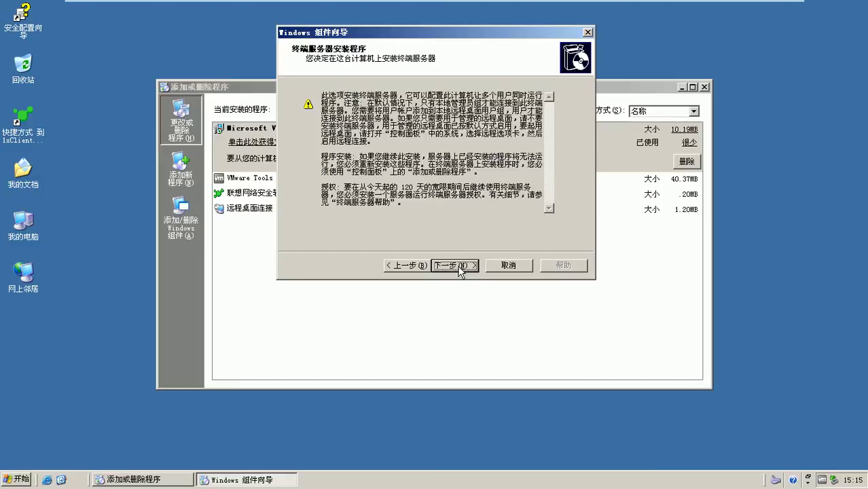
Step: Keep 完整安全模式 (full security mode) for the terminal server and specify 172.16.42.157 as its license server
left_click(461, 267)
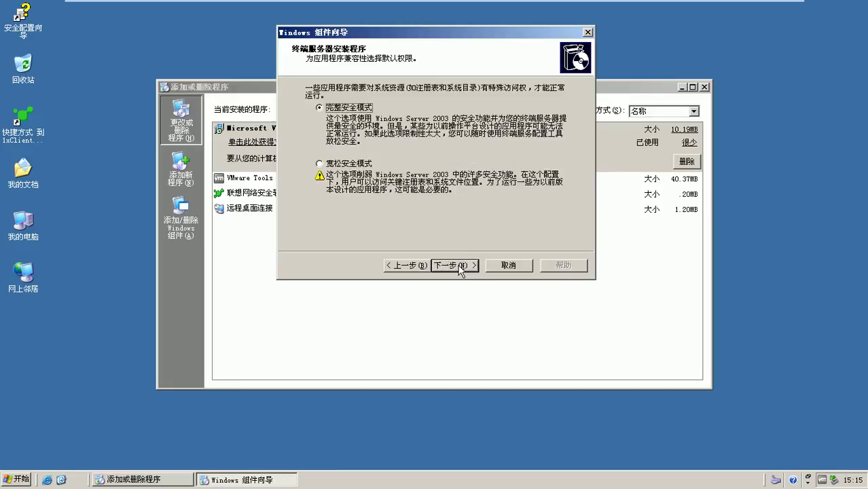
left_click(460, 266)
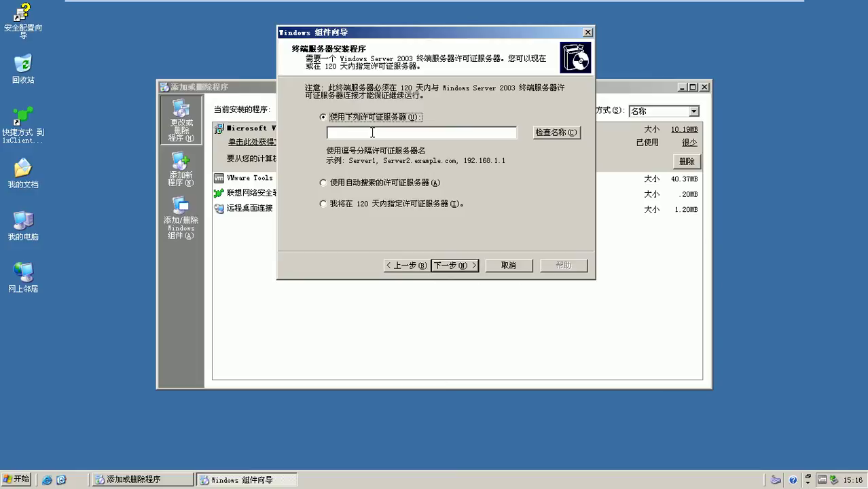
left_click(372, 132)
type("172")
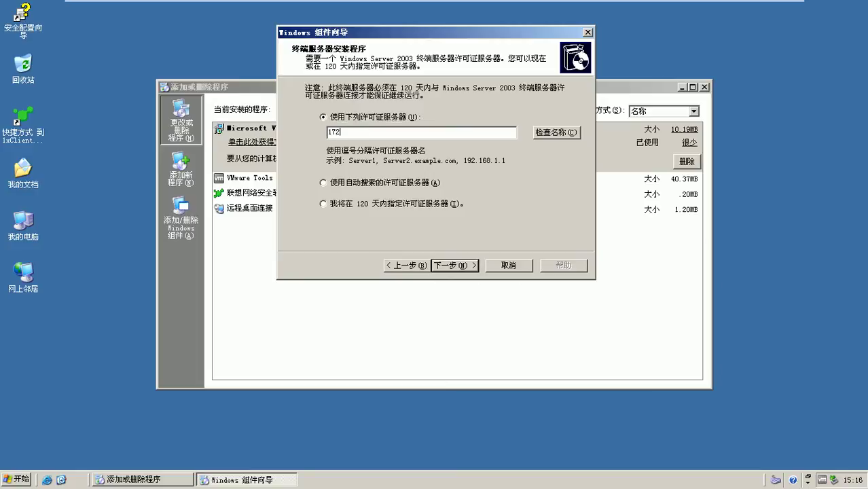
type(".16.42.157")
left_click(465, 267)
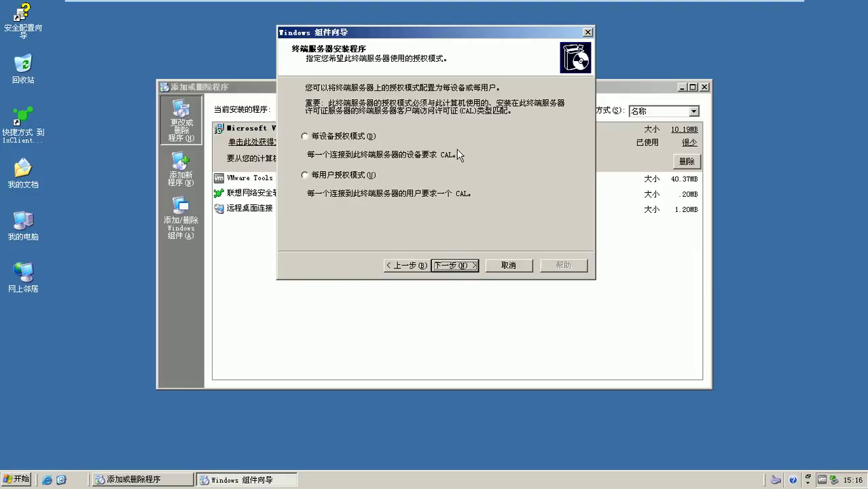
Step: Choose the per-device licensing mode (每设备授权模式), complete the component installation and restart the computer
left_click(303, 136)
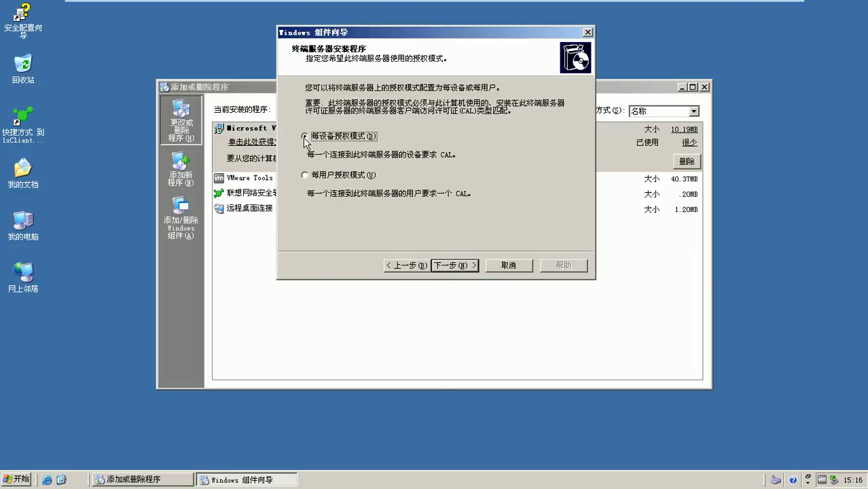
left_click(462, 267)
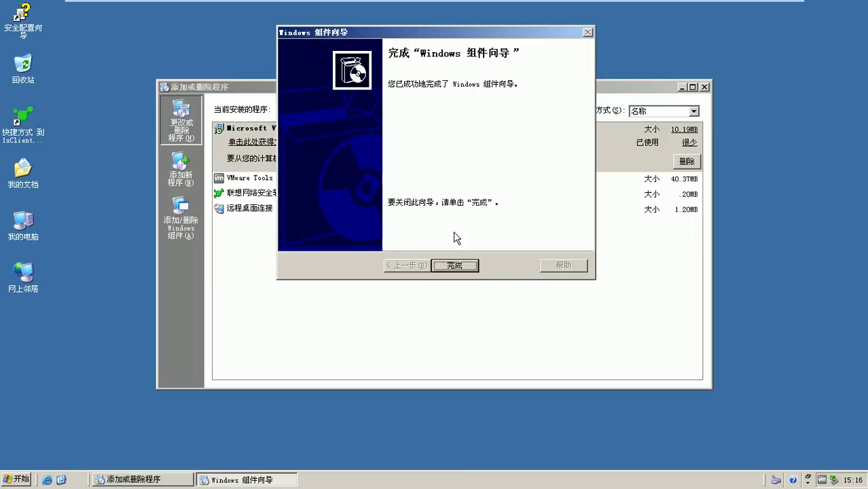
left_click(468, 265)
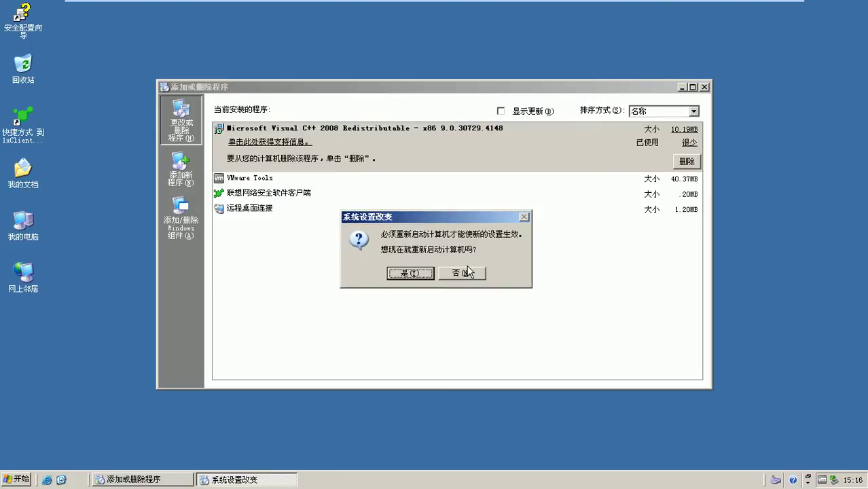
left_click(410, 273)
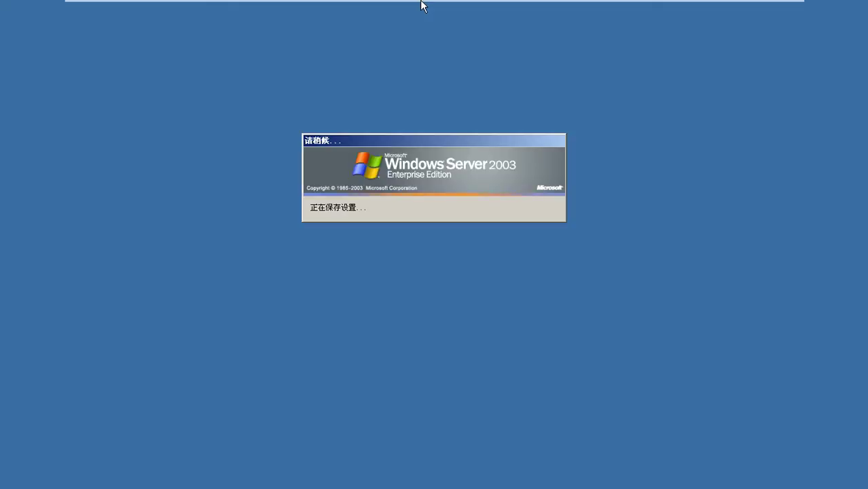
Step: Switch to PowerPoint and present slide 4 of 17章.pptx as a slide show, ending the show after viewing it
mouse_move(422, 2)
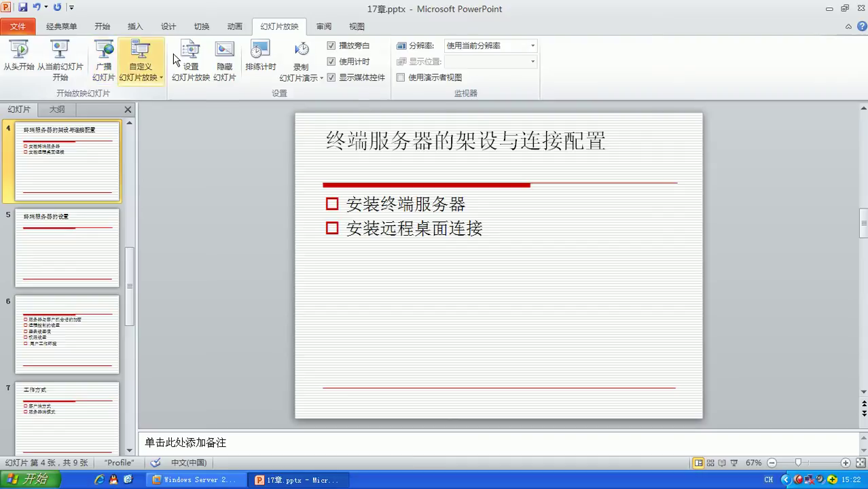
left_click(59, 58)
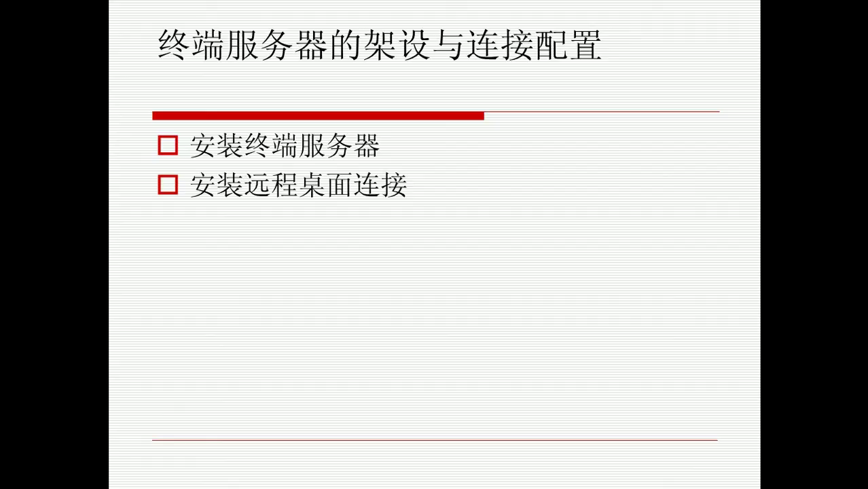
right_click(2, 5)
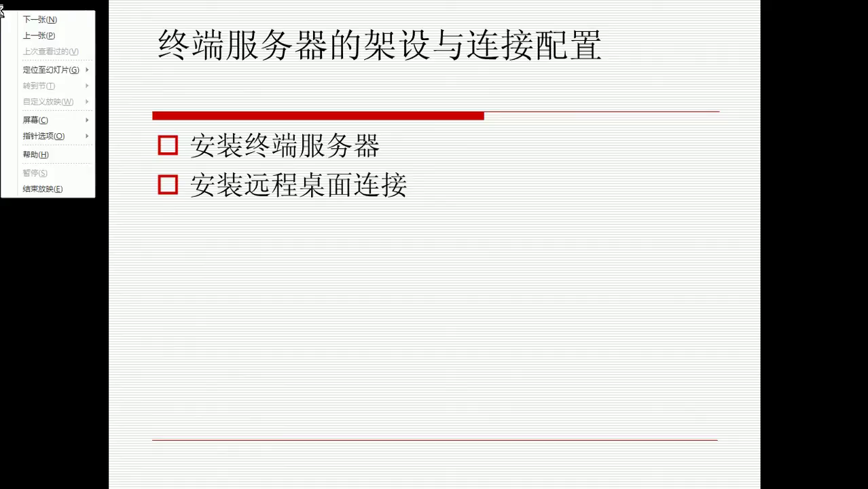
left_click(43, 191)
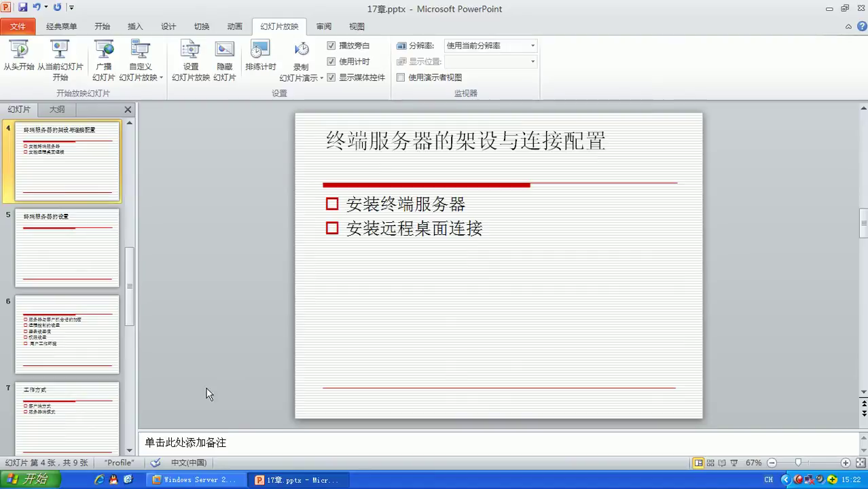
Step: Switch to the Windows Server 2003 machine in VMware Workstation at full screen and run setup.exe from the tsclient\win32 folder
left_click(207, 479)
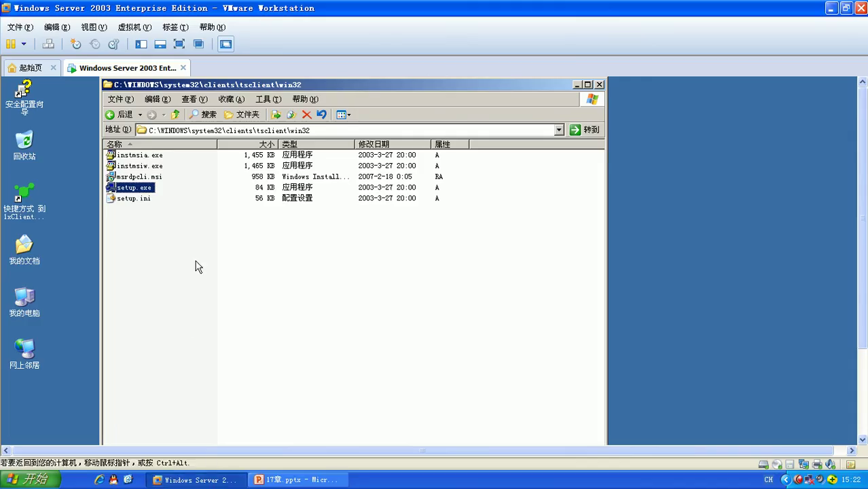
left_click(180, 44)
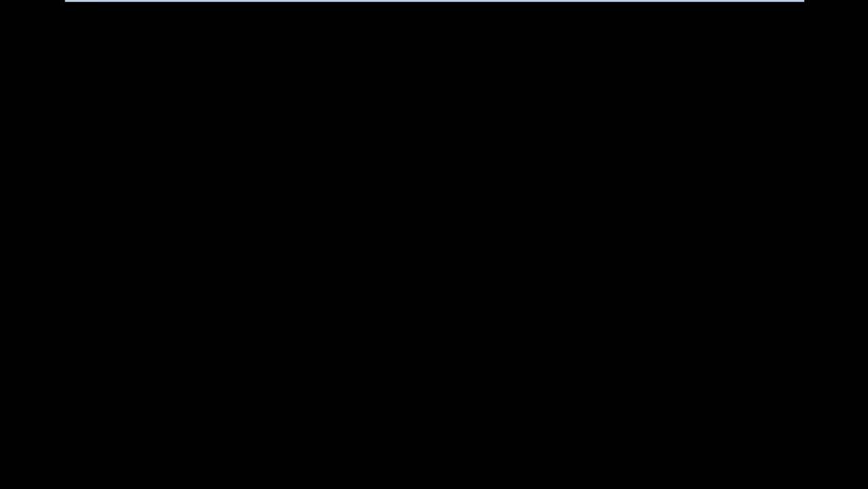
left_click_drag(430, 9, 500, 70)
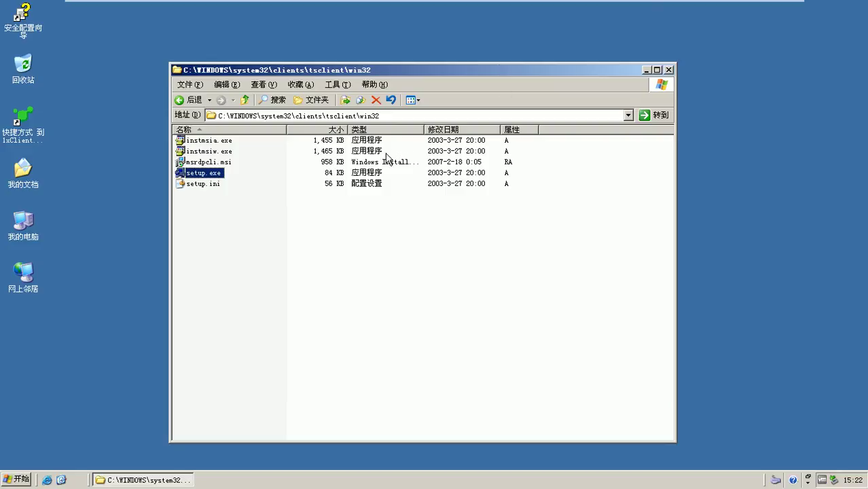
double_click(217, 174)
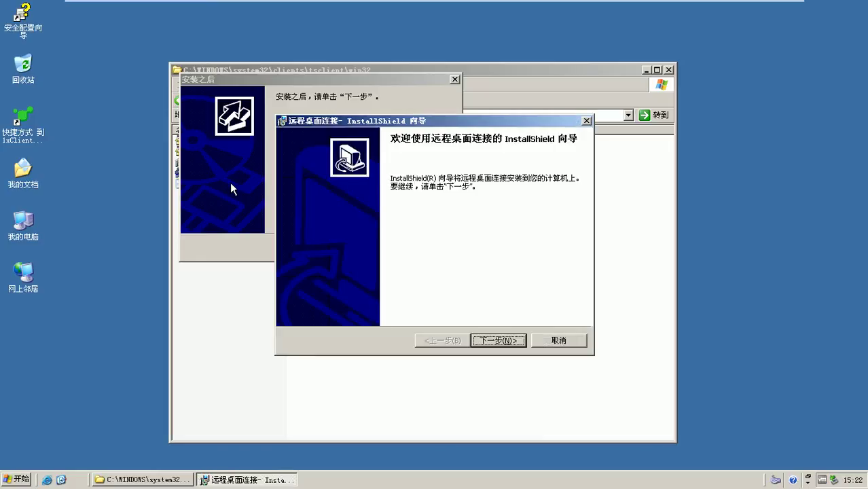
Step: Accept the license agreement and install 远程桌面连接 (Remote Desktop Connection) for all users, keeping the existing customer information
left_click(496, 341)
left_click(288, 295)
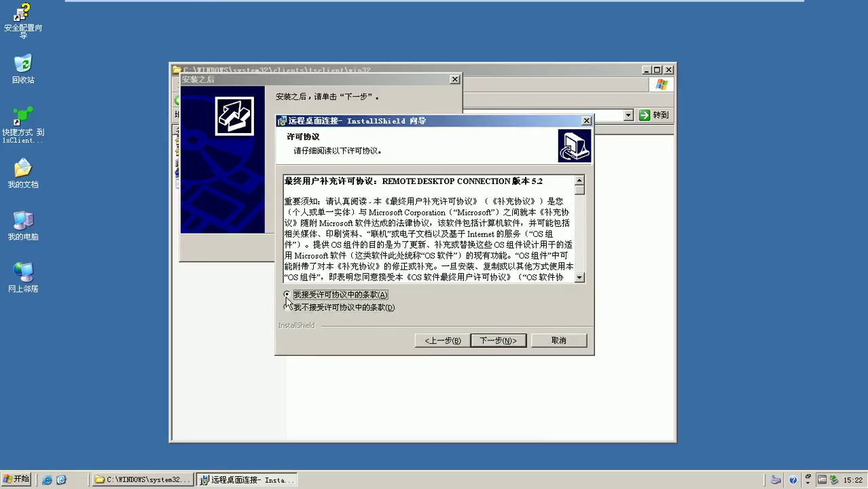
left_click(493, 341)
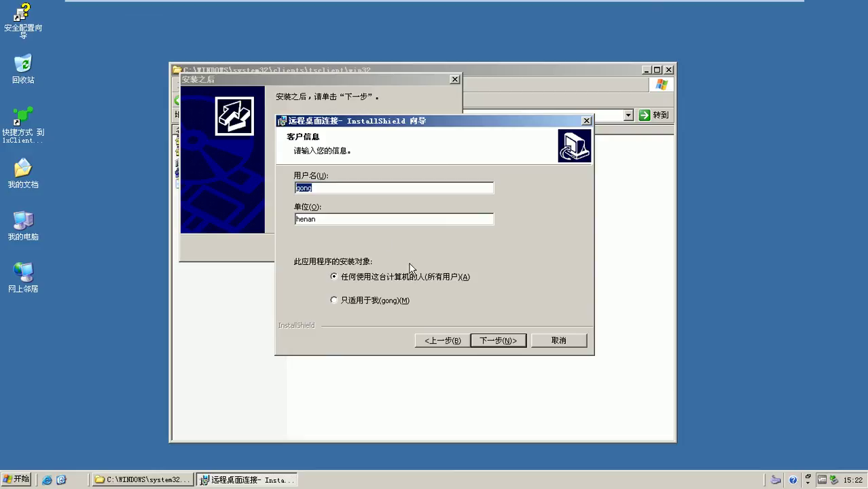
left_click(503, 341)
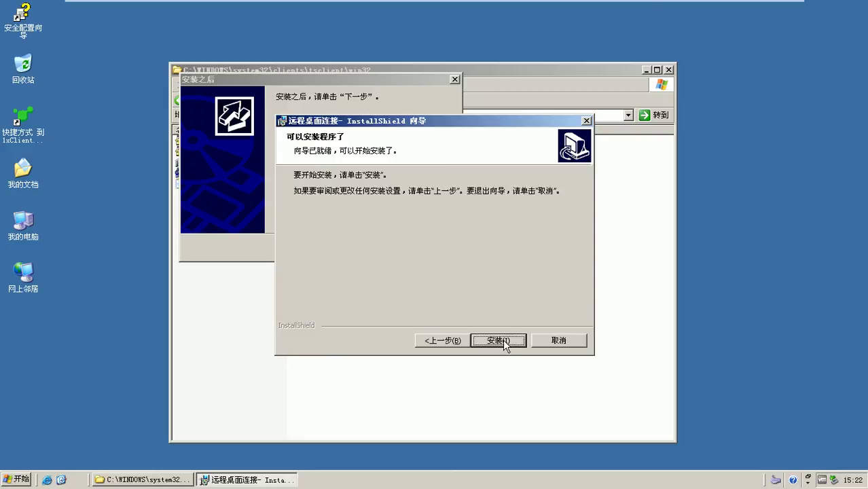
left_click(499, 340)
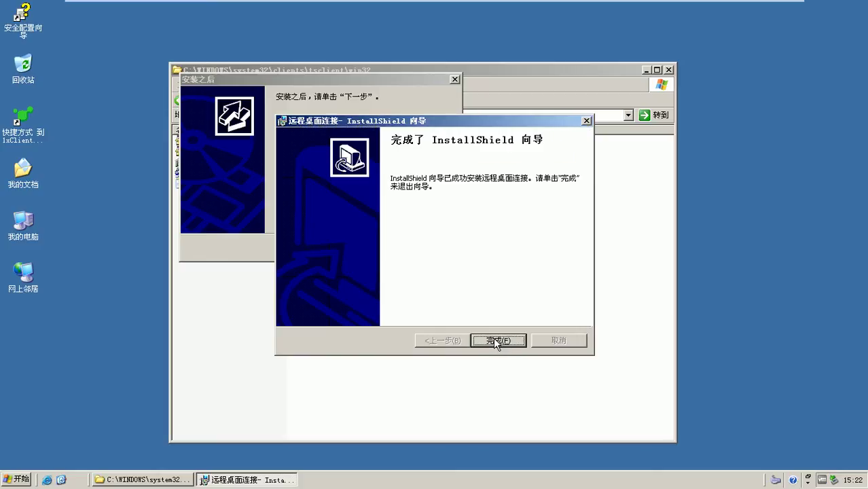
left_click(496, 340)
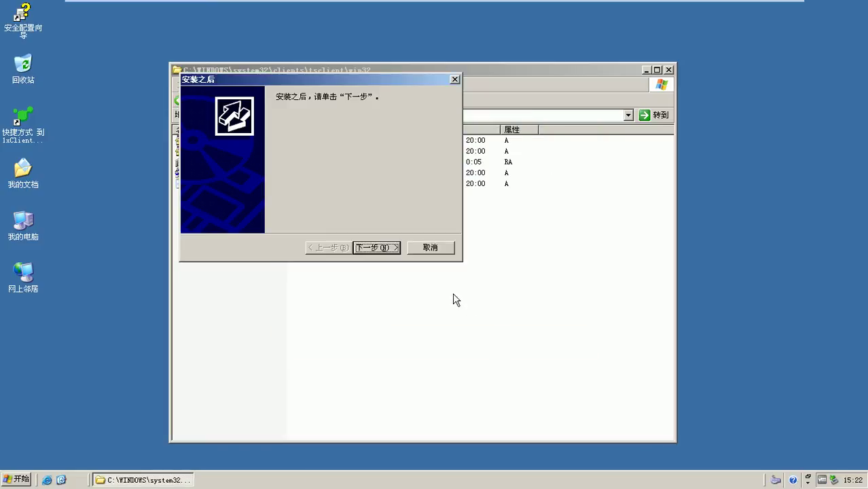
Step: Complete the post-installation wizard (安装之后) and close the win32 folder window
left_click(380, 250)
left_click(380, 252)
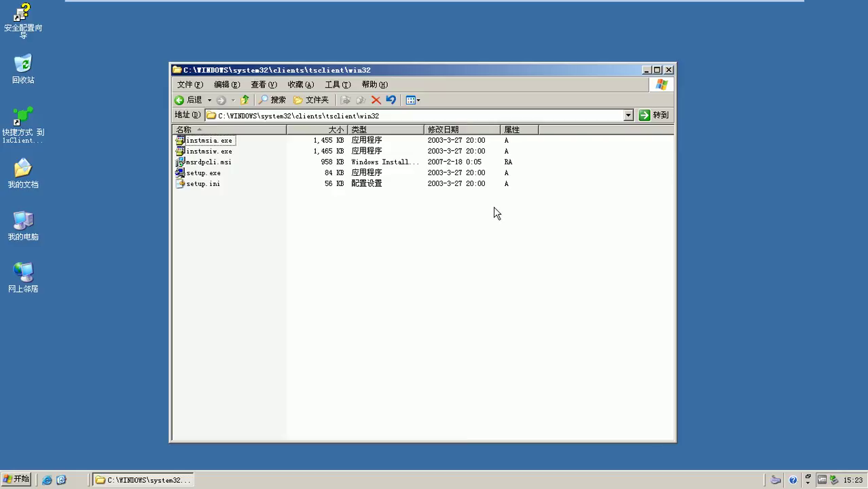
left_click(669, 69)
right_click(339, 147)
left_click(358, 165)
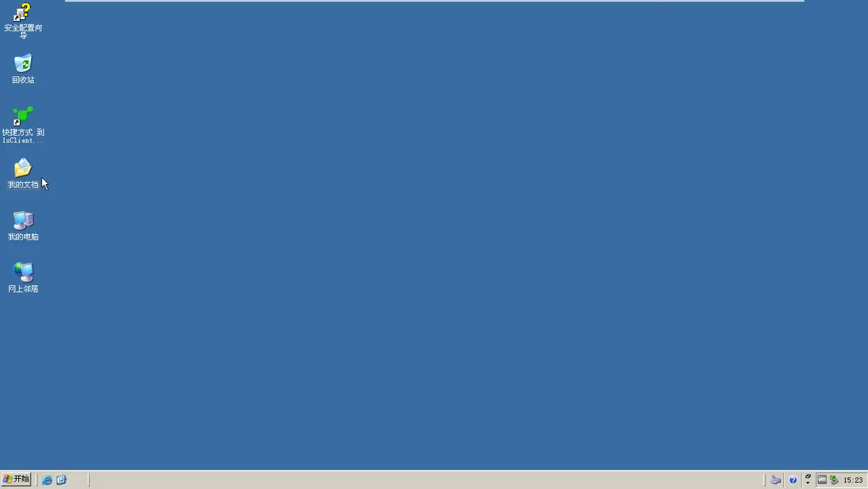
Step: Check the remote desktop option in the remote settings of the computer's system properties and close the dialog
right_click(24, 227)
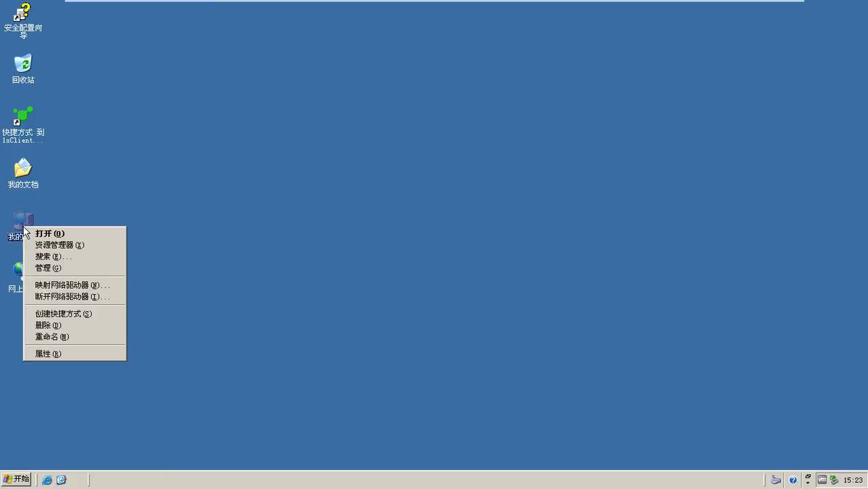
left_click(74, 351)
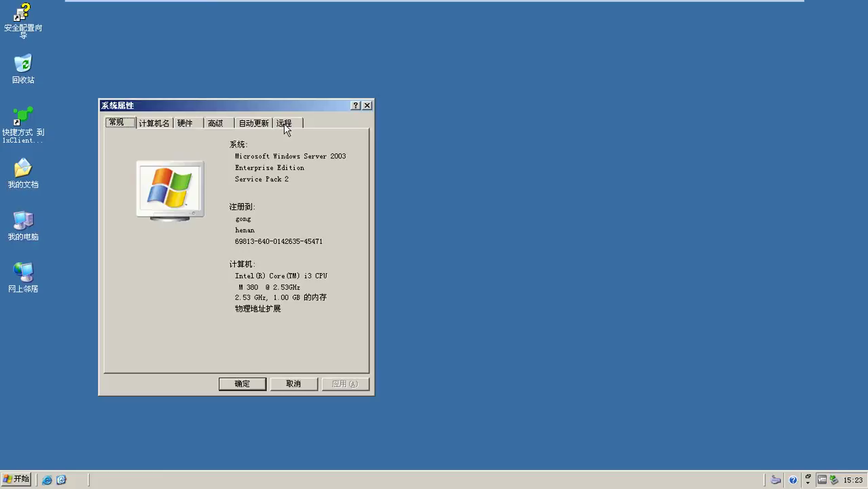
left_click(284, 123)
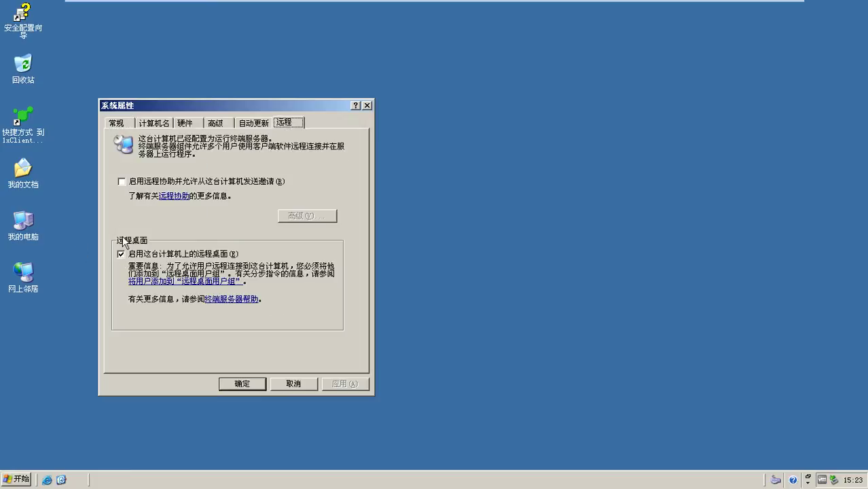
left_click(242, 384)
right_click(247, 233)
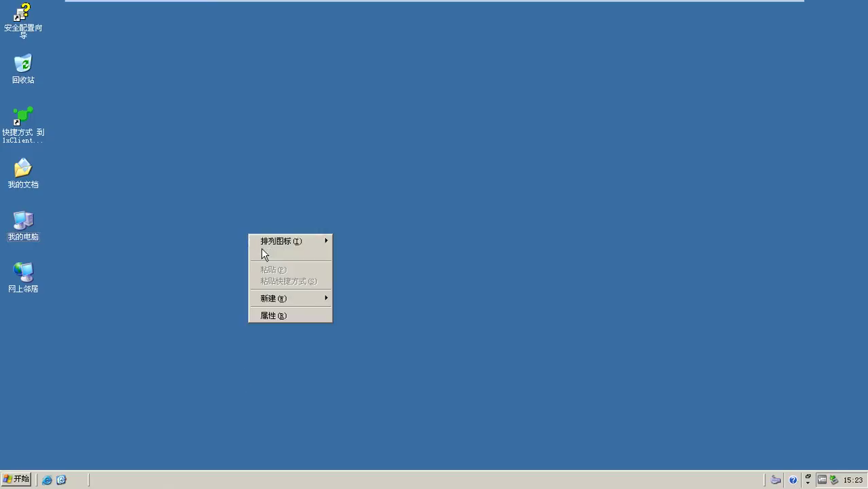
left_click(264, 253)
right_click(291, 124)
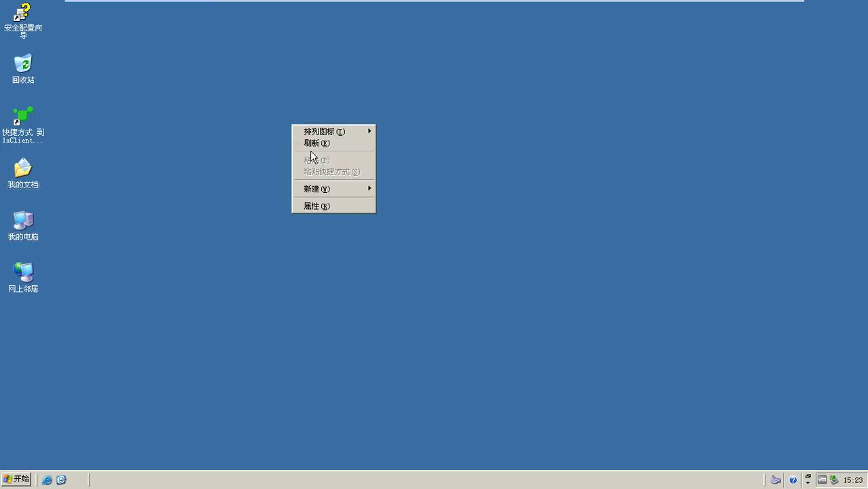